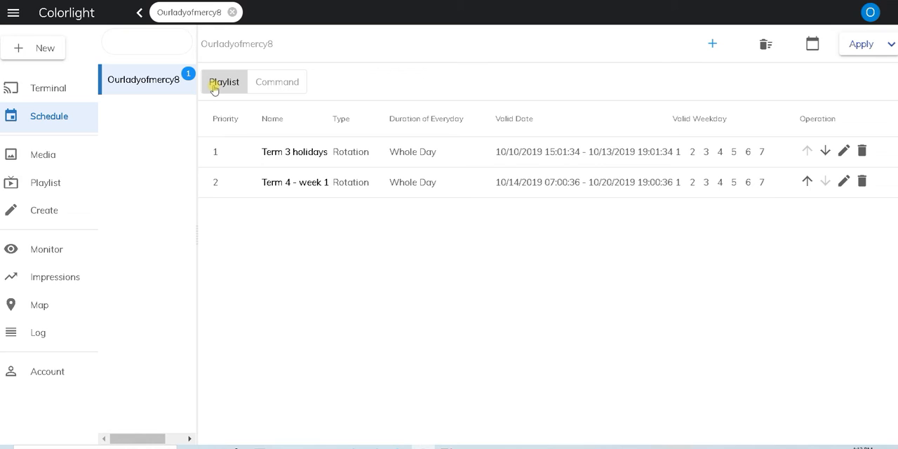
Show the scheduled commands and reselect the school's terminal group as the schedule target.
{"action": "left_click", "coordinate": [269, 83]}
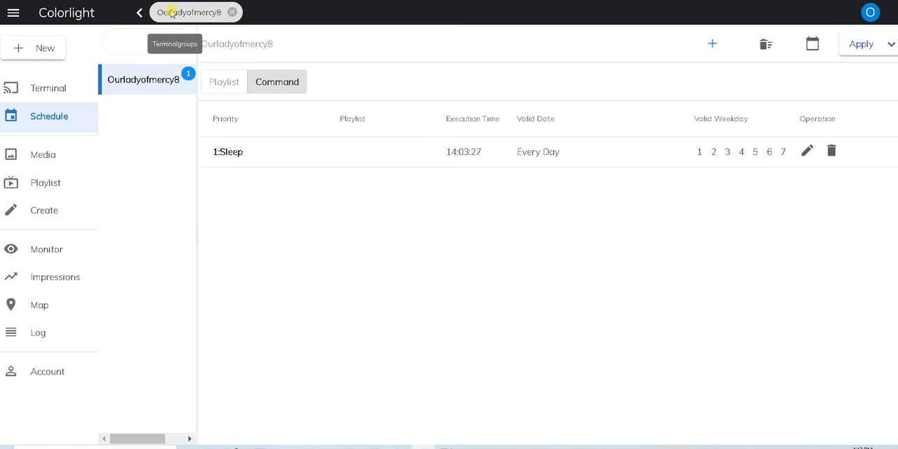
{"action": "left_click", "coordinate": [144, 89]}
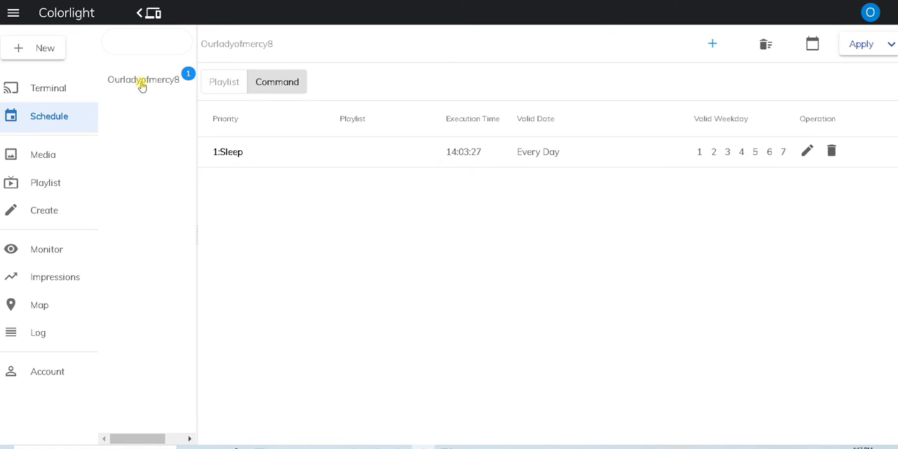
{"action": "left_click", "coordinate": [141, 84]}
{"action": "left_click", "coordinate": [173, 12]}
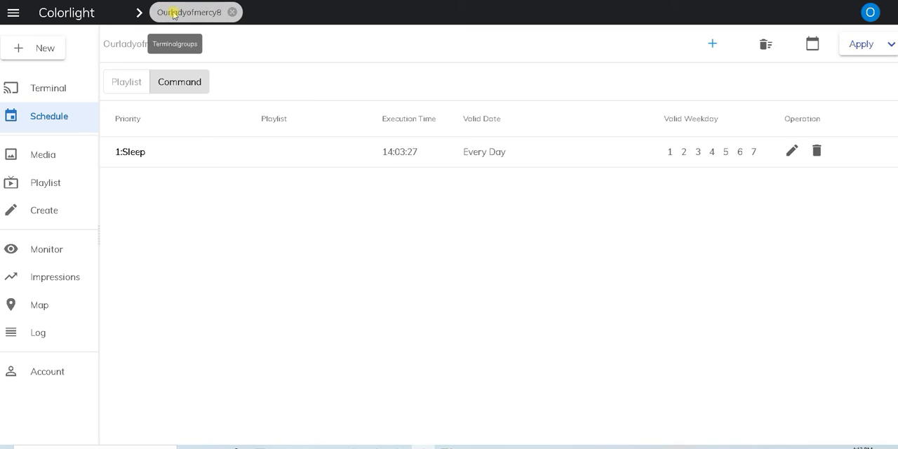
Check the terminal overview and return to the terminal group's command schedule.
{"action": "left_click", "coordinate": [59, 94]}
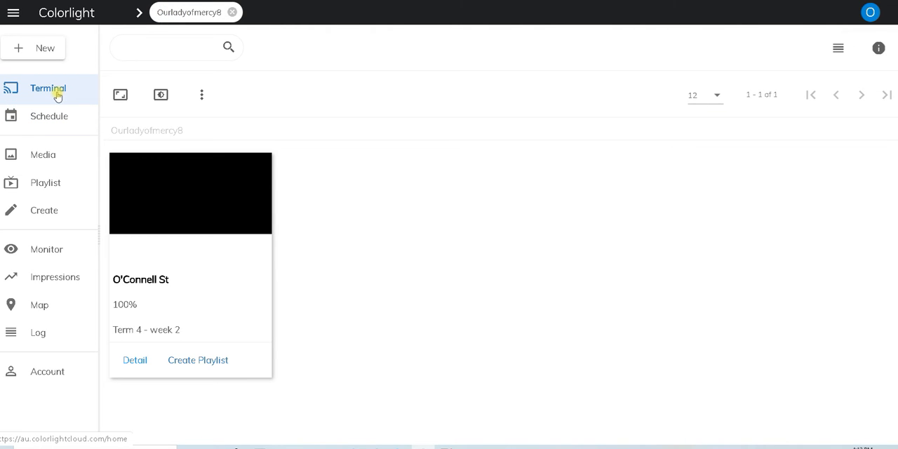
{"action": "left_click", "coordinate": [55, 123]}
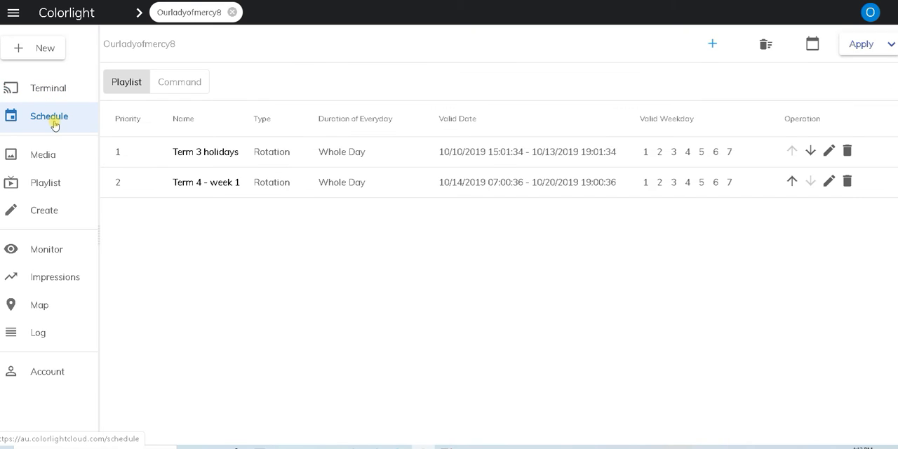
{"action": "left_click", "coordinate": [180, 83]}
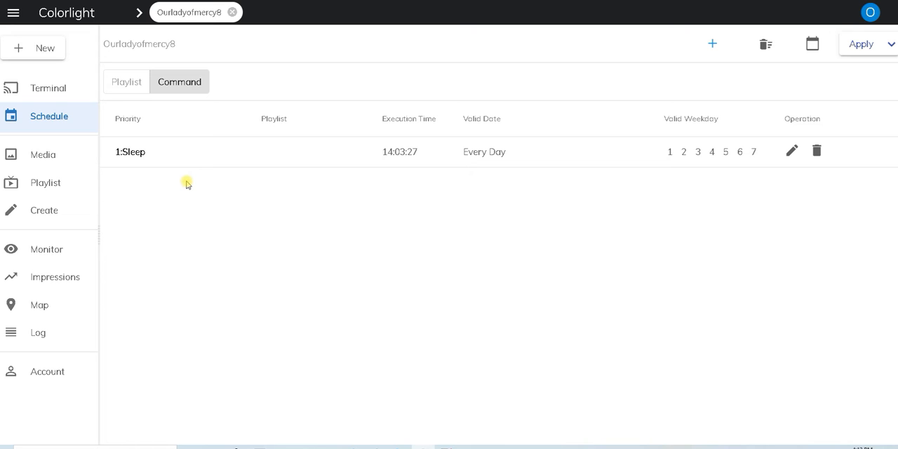
{"action": "left_click", "coordinate": [183, 90]}
{"action": "left_click", "coordinate": [713, 44]}
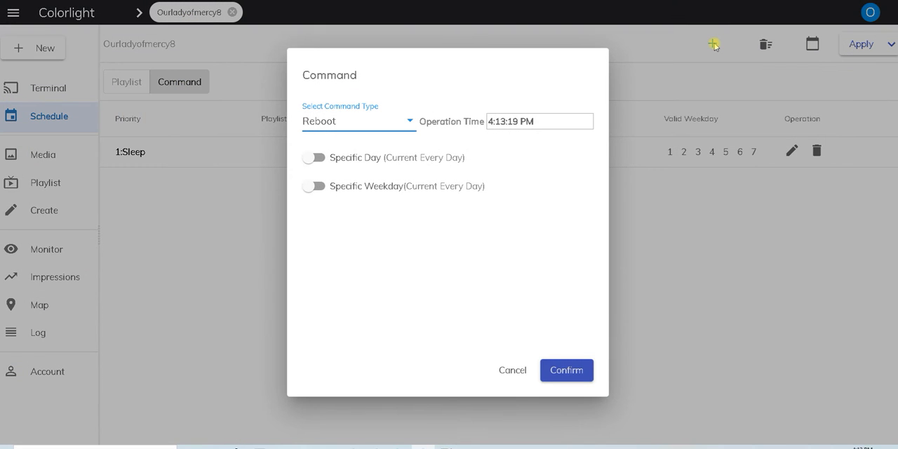
{"action": "left_click", "coordinate": [402, 128]}
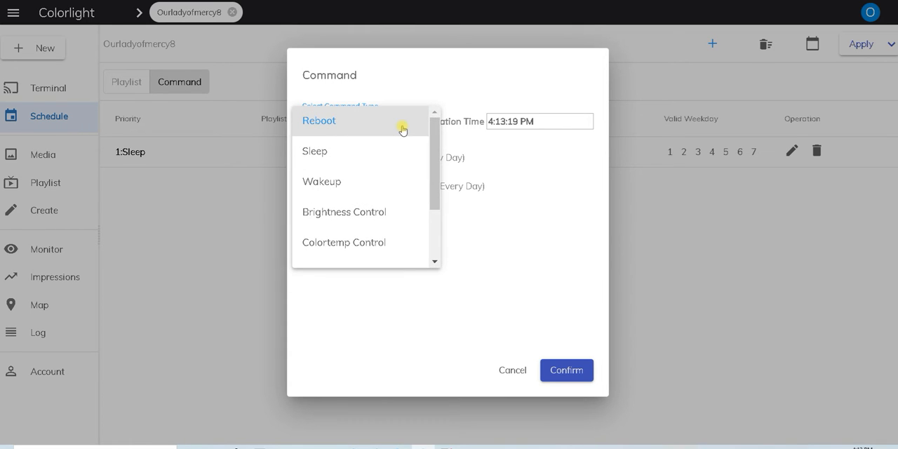
{"action": "left_click", "coordinate": [403, 130]}
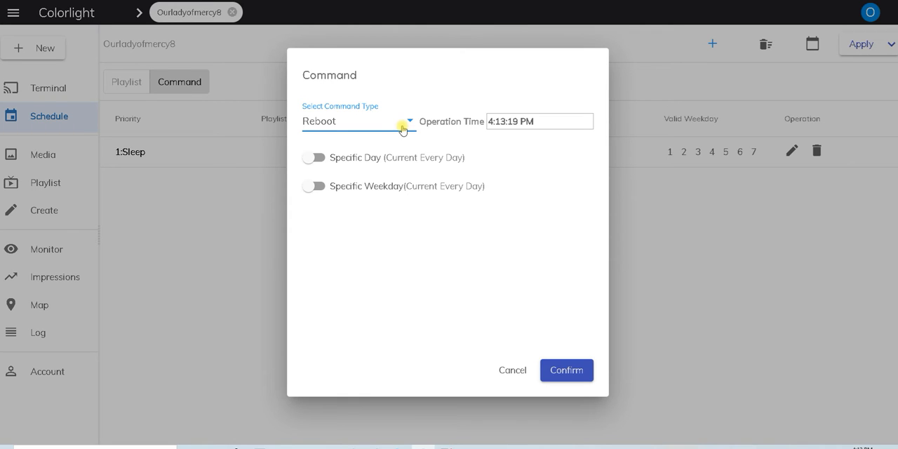
{"action": "left_click", "coordinate": [362, 126]}
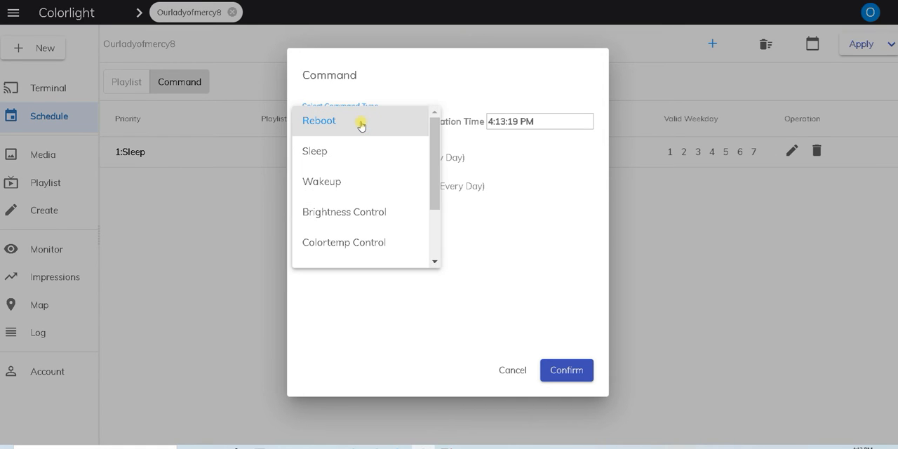
{"action": "left_click", "coordinate": [350, 186]}
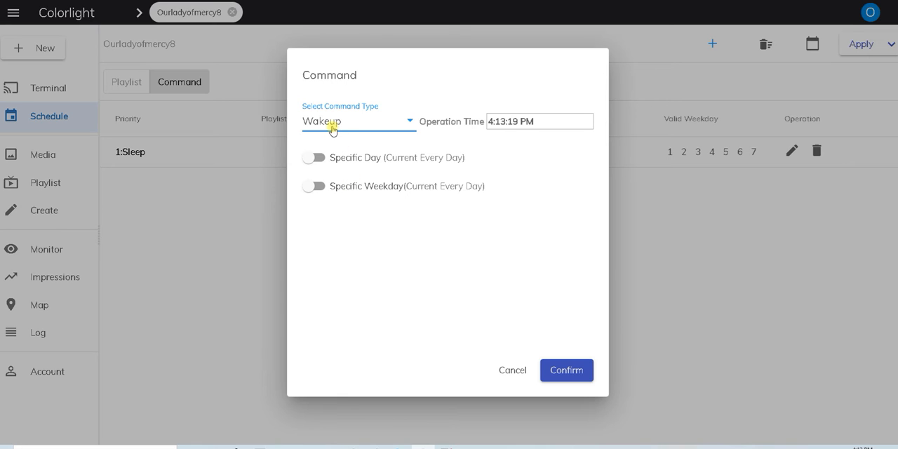
{"action": "left_click", "coordinate": [309, 160]}
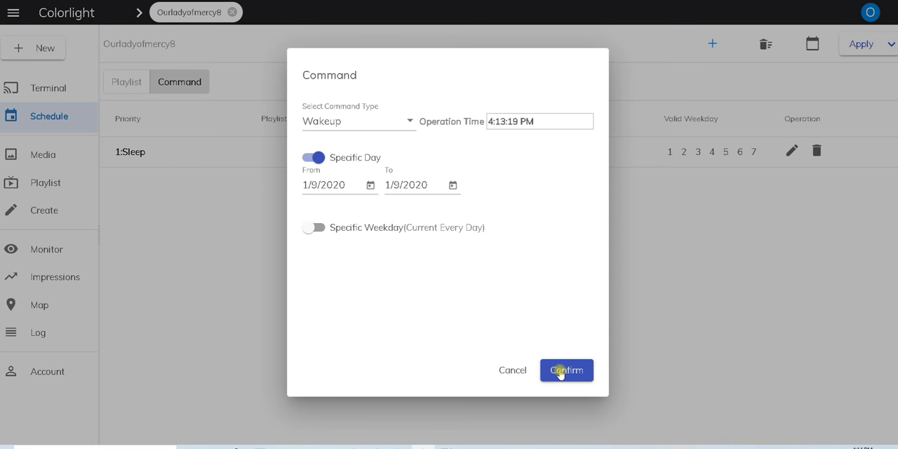
{"action": "left_click", "coordinate": [524, 370]}
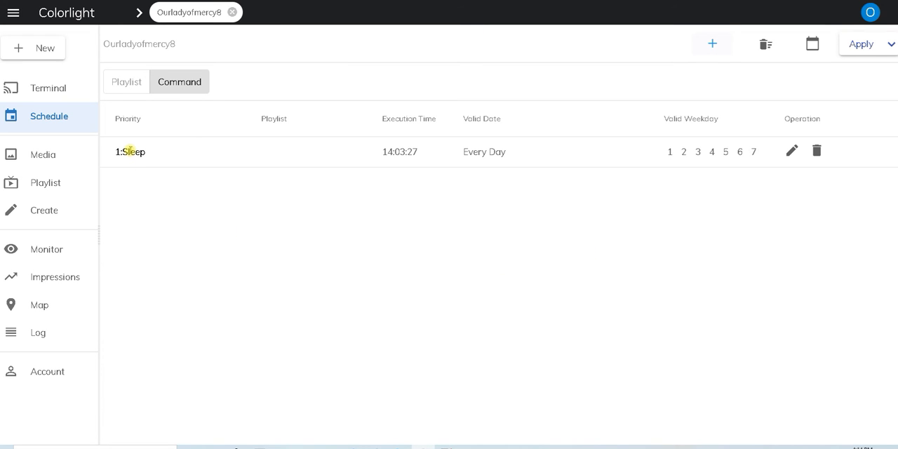
Delete the existing Sleep command from the command schedule and apply the change.
{"action": "left_click", "coordinate": [818, 151]}
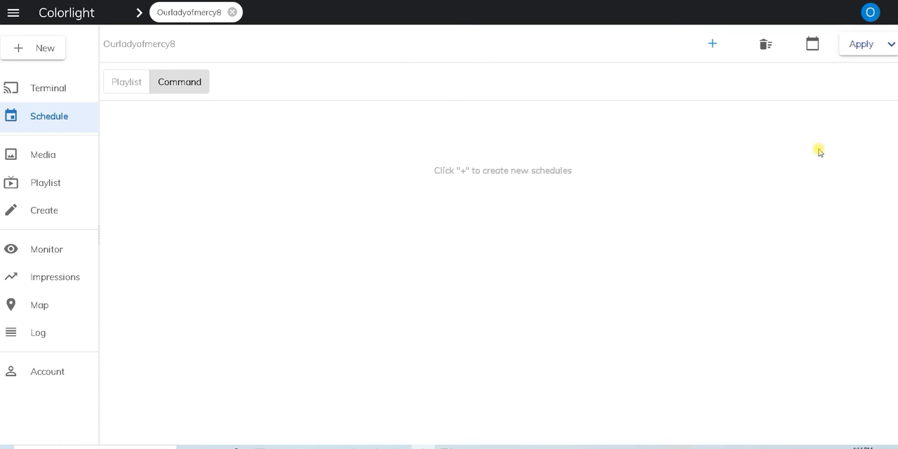
{"action": "left_click", "coordinate": [855, 45]}
{"action": "left_click", "coordinate": [713, 43]}
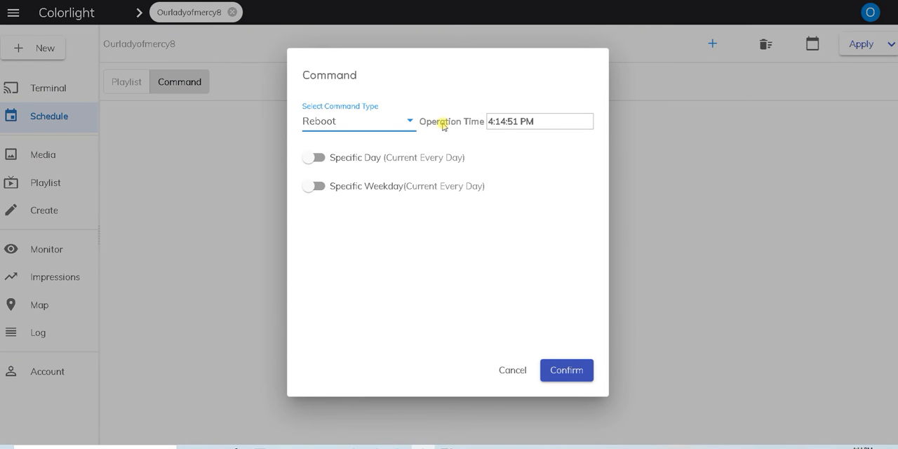
{"action": "left_click", "coordinate": [371, 119]}
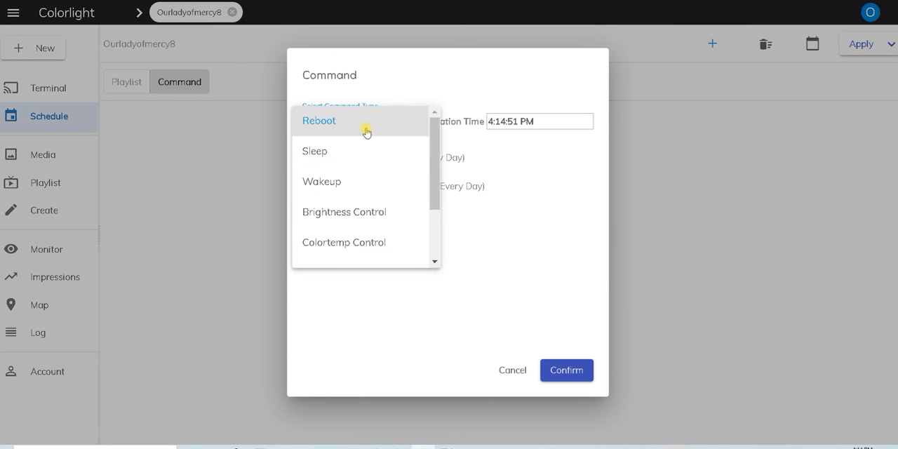
{"action": "left_click", "coordinate": [349, 176]}
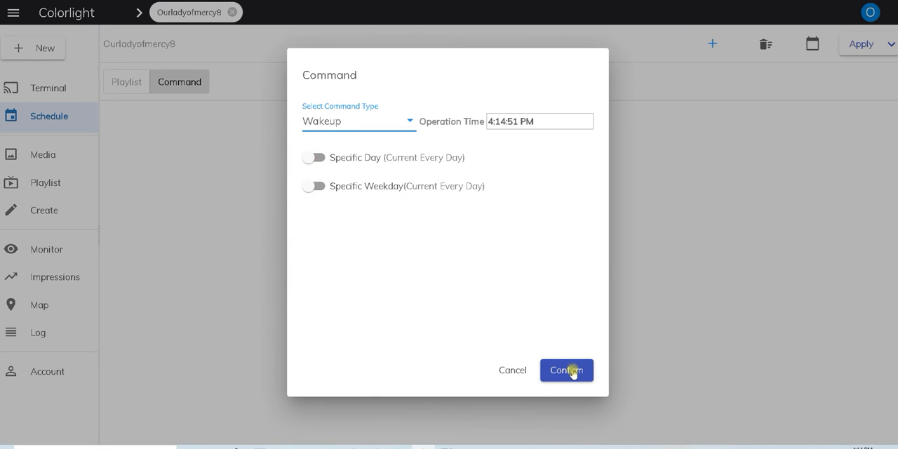
{"action": "left_click_drag", "start_coordinate": [538, 123], "coordinate": [470, 124]}
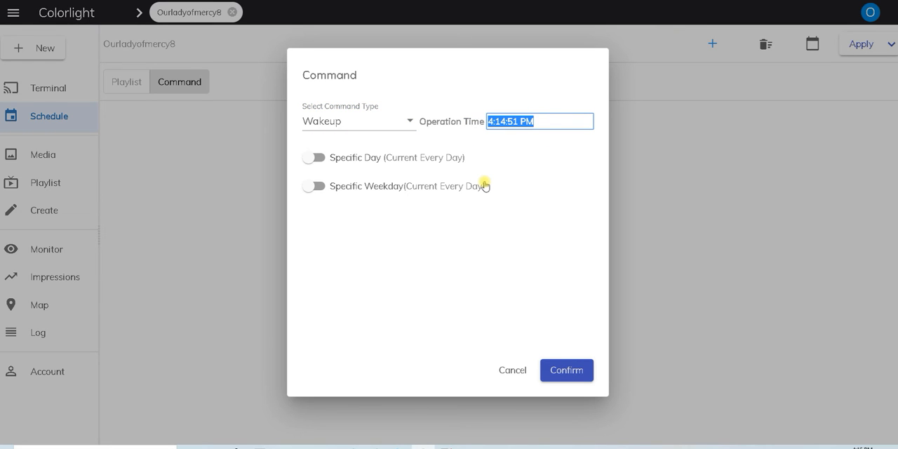
{"action": "type", "text": "7"}
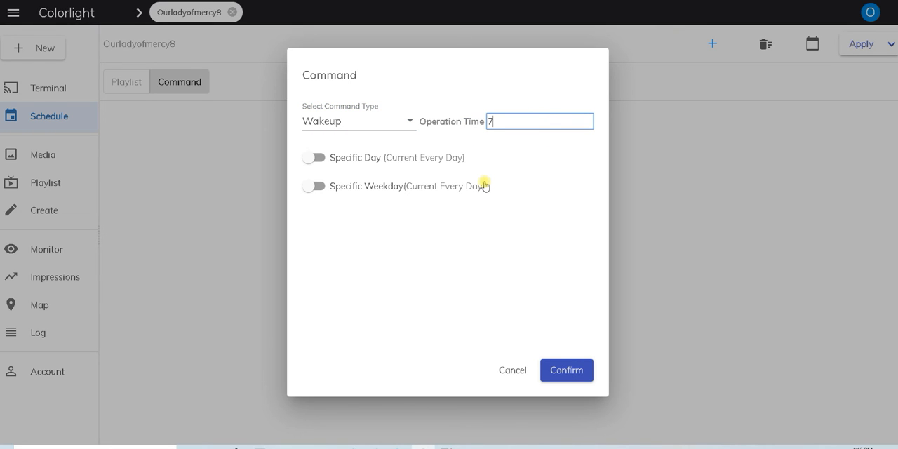
{"action": "left_click", "coordinate": [511, 371]}
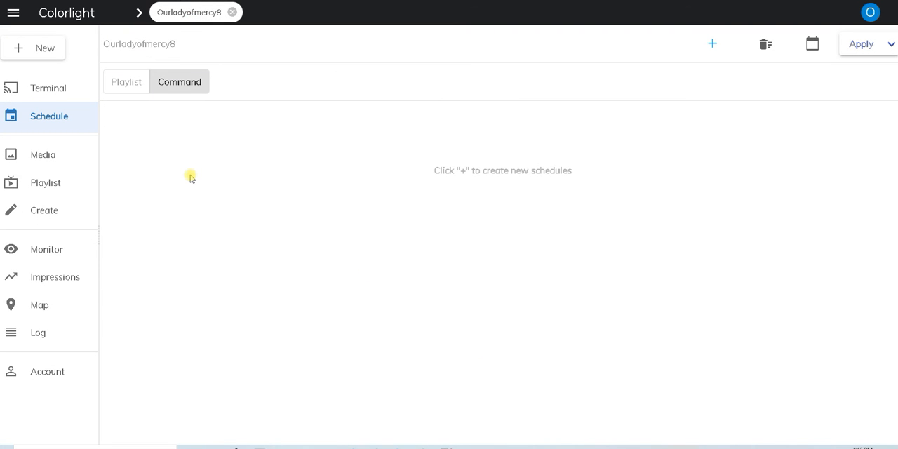
Start a new Wakeup command and set the hour of its operation time to 07.
{"action": "left_click", "coordinate": [714, 43]}
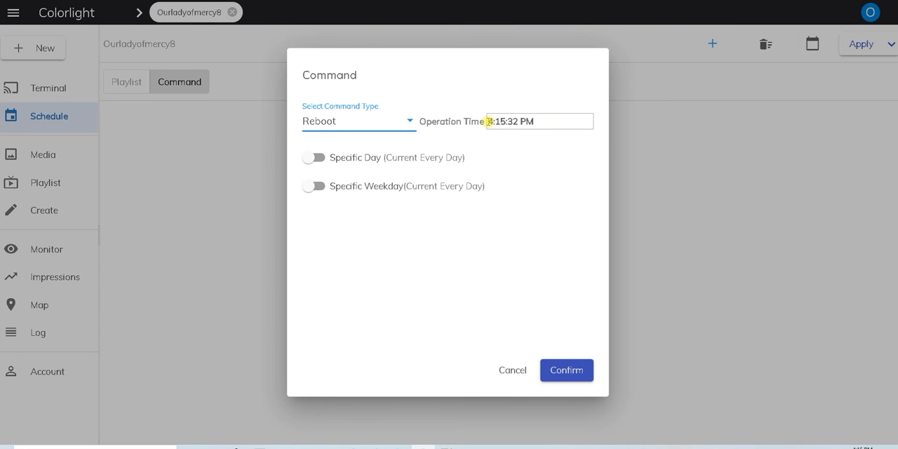
{"action": "left_click", "coordinate": [409, 120]}
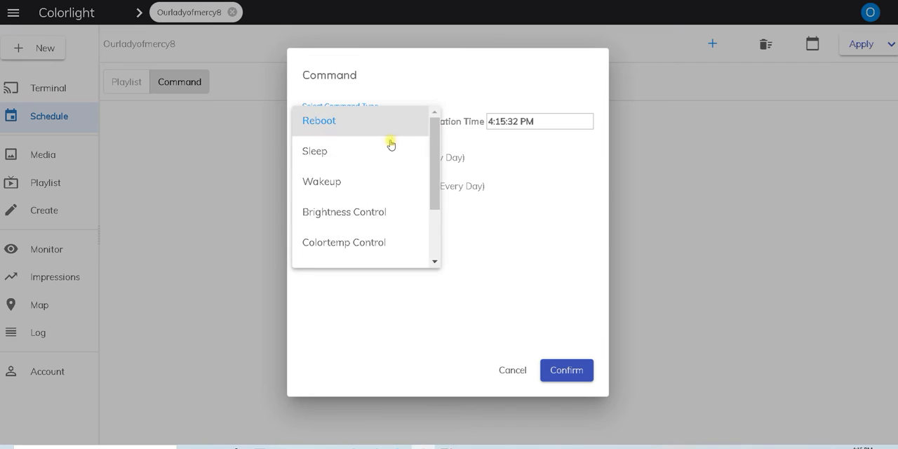
{"action": "left_click", "coordinate": [373, 180]}
{"action": "left_click", "coordinate": [491, 122]}
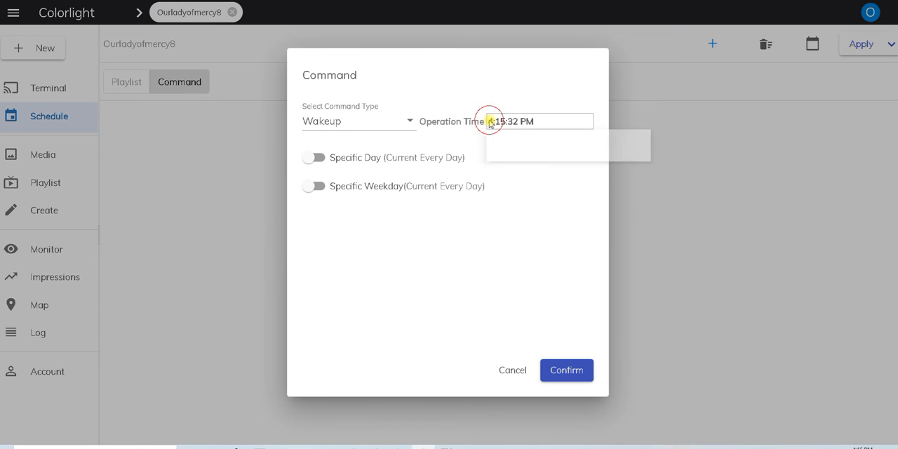
{"action": "left_click", "coordinate": [530, 140]}
{"action": "left_click", "coordinate": [530, 140]}
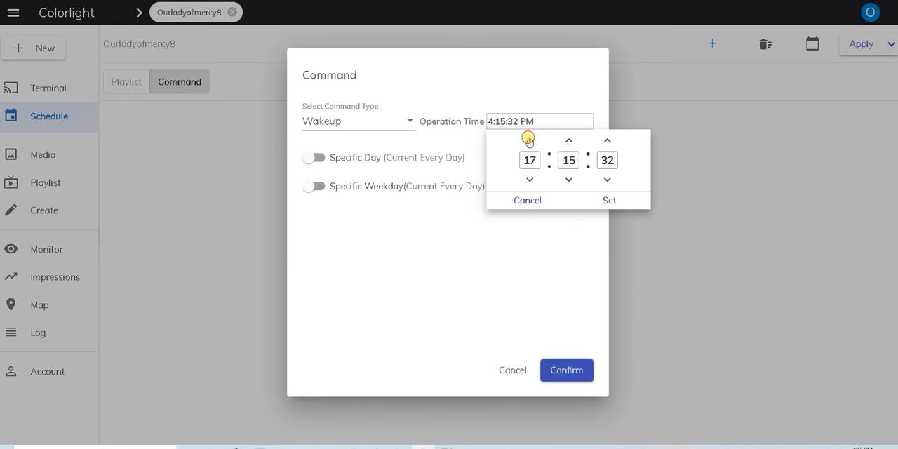
{"action": "triple_click", "coordinate": [530, 139]}
{"action": "triple_click", "coordinate": [530, 140]}
{"action": "double_click", "coordinate": [529, 139]}
{"action": "double_click", "coordinate": [530, 140]}
{"action": "left_click", "coordinate": [530, 140]}
{"action": "left_click", "coordinate": [530, 139]}
{"action": "left_click", "coordinate": [530, 140]}
Set the Wakeup command's minutes to 01 and add the command to the schedule for every day.
{"action": "left_click", "coordinate": [569, 140]}
{"action": "left_click", "coordinate": [569, 139]}
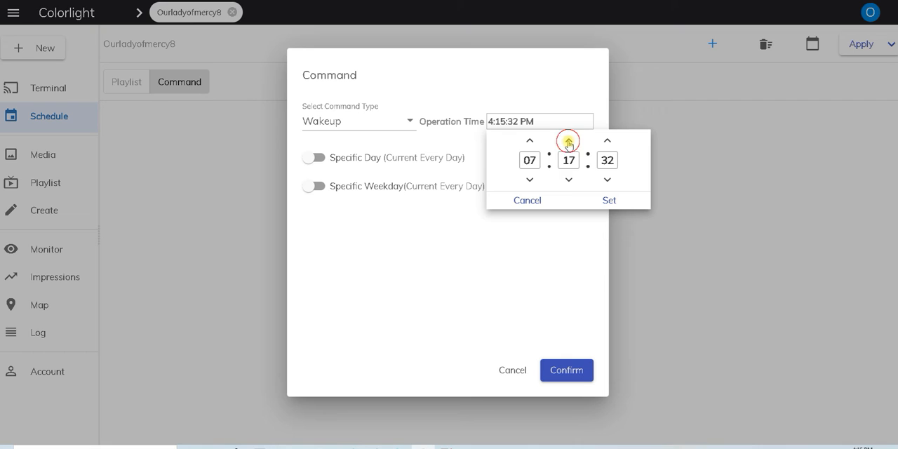
{"action": "triple_click", "coordinate": [569, 180]}
{"action": "triple_click", "coordinate": [569, 181]}
{"action": "left_click", "coordinate": [570, 180]}
{"action": "triple_click", "coordinate": [569, 180]}
{"action": "left_click", "coordinate": [569, 180]}
{"action": "left_click", "coordinate": [569, 180]}
{"action": "triple_click", "coordinate": [570, 180]}
{"action": "left_click", "coordinate": [569, 180]}
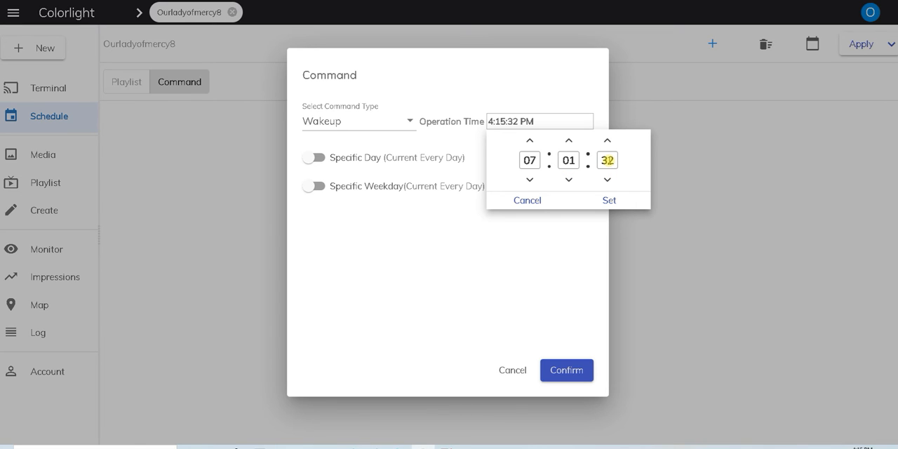
{"action": "left_click", "coordinate": [609, 200]}
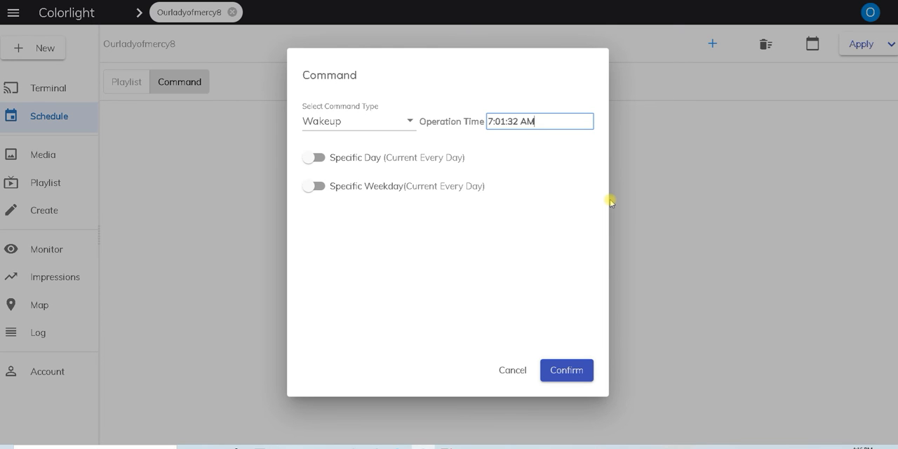
{"action": "left_click", "coordinate": [554, 374]}
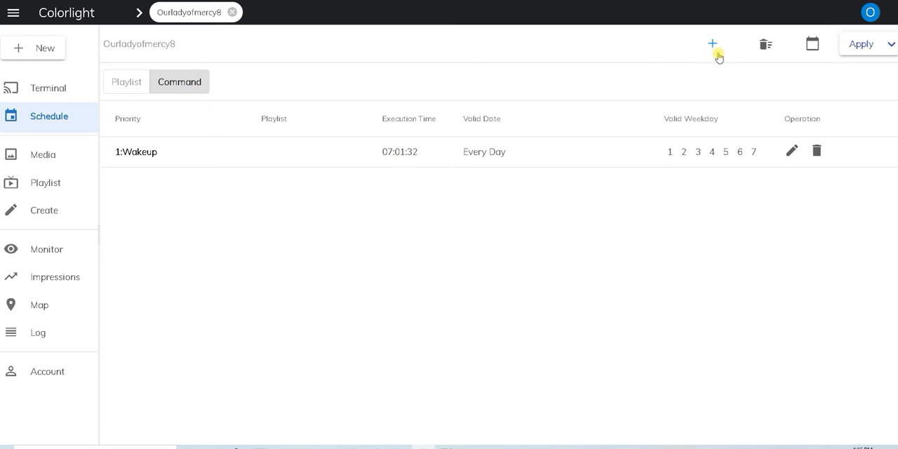
Start a new Sleep command and set the hour of its operation time to 19.
{"action": "left_click", "coordinate": [711, 45]}
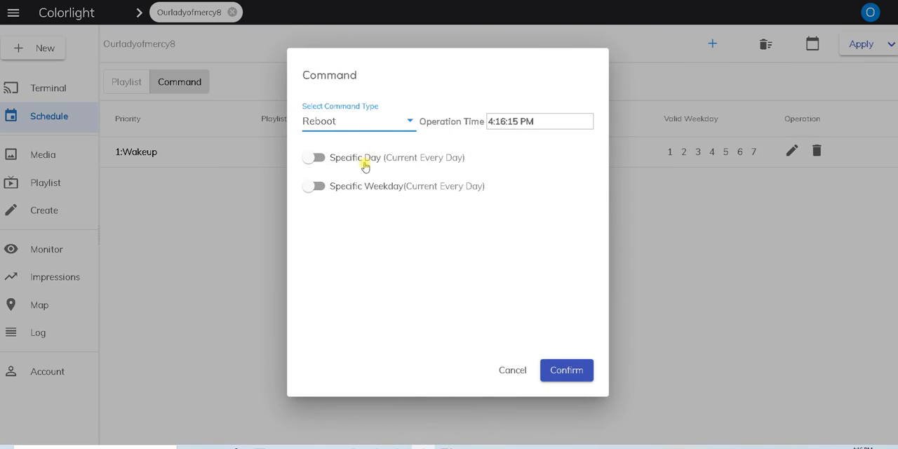
{"action": "left_click", "coordinate": [400, 124]}
{"action": "left_click", "coordinate": [358, 150]}
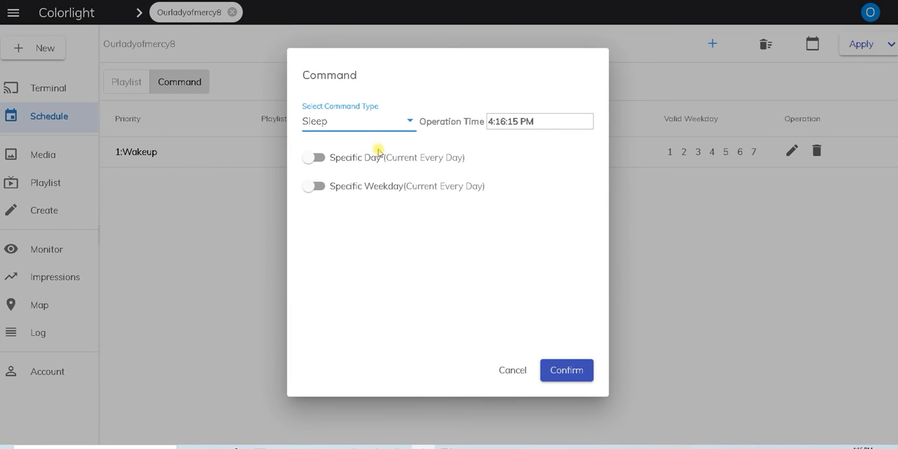
{"action": "left_click", "coordinate": [491, 123]}
{"action": "left_click", "coordinate": [530, 140]}
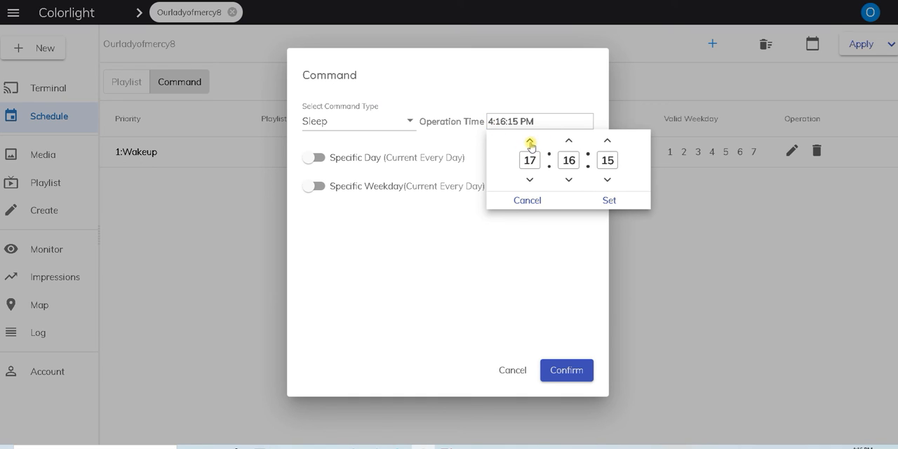
{"action": "left_click", "coordinate": [530, 180]}
{"action": "left_click", "coordinate": [530, 180]}
{"action": "left_click", "coordinate": [529, 180]}
{"action": "left_click", "coordinate": [530, 141]}
{"action": "left_click", "coordinate": [530, 141]}
{"action": "left_click", "coordinate": [530, 141]}
{"action": "left_click", "coordinate": [530, 141]}
{"action": "left_click", "coordinate": [530, 141]}
Set the Sleep command's minutes to 01 and add the command to the schedule for every day.
{"action": "left_click", "coordinate": [568, 141]}
{"action": "left_click", "coordinate": [568, 181]}
{"action": "left_click", "coordinate": [568, 181]}
{"action": "left_click", "coordinate": [569, 181]}
{"action": "left_click", "coordinate": [569, 181]}
{"action": "left_click", "coordinate": [569, 181]}
{"action": "left_click", "coordinate": [569, 180]}
{"action": "left_click", "coordinate": [568, 181]}
{"action": "left_click", "coordinate": [568, 180]}
{"action": "left_click", "coordinate": [567, 180]}
{"action": "left_click", "coordinate": [567, 180]}
{"action": "left_click", "coordinate": [567, 181]}
{"action": "left_click", "coordinate": [567, 180]}
{"action": "left_click", "coordinate": [567, 181]}
{"action": "left_click", "coordinate": [567, 181]}
{"action": "left_click", "coordinate": [567, 180]}
{"action": "left_click", "coordinate": [567, 181]}
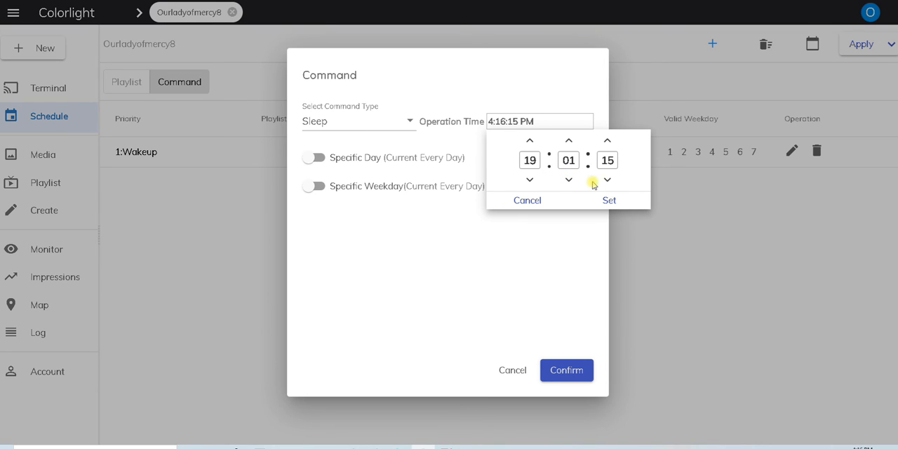
{"action": "left_click", "coordinate": [605, 201]}
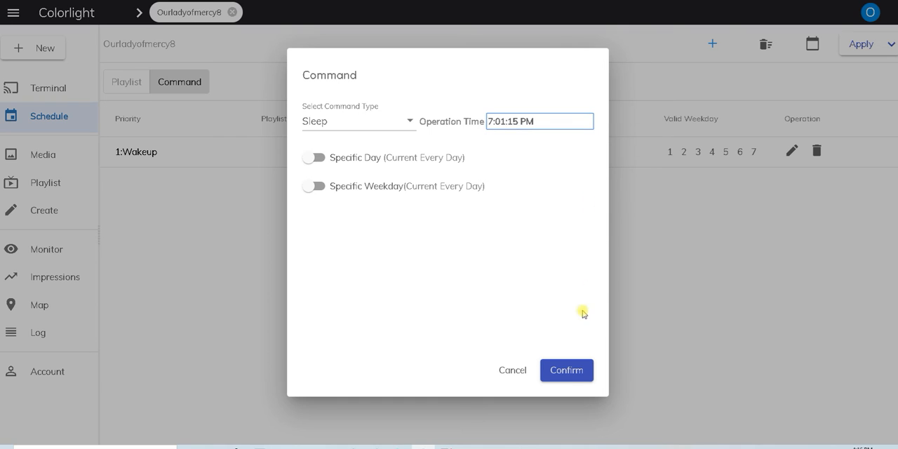
{"action": "left_click", "coordinate": [570, 371]}
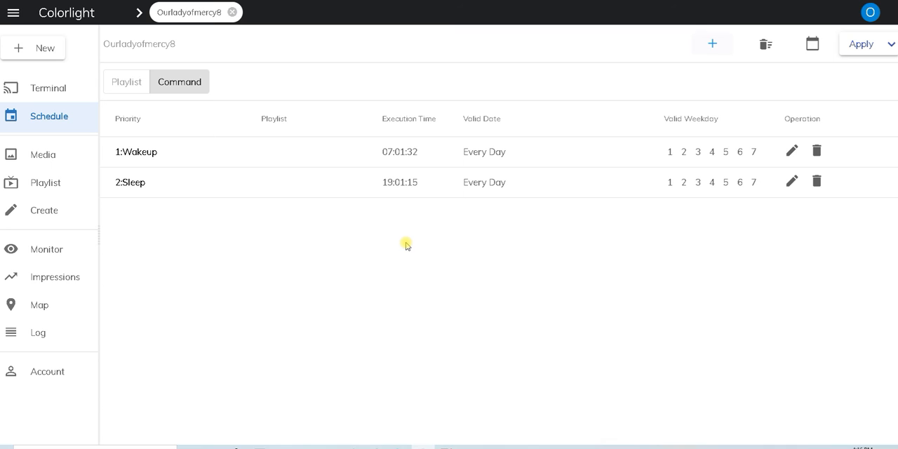
Apply the command schedule to the terminal group and dismiss the notification.
{"action": "left_click", "coordinate": [864, 45]}
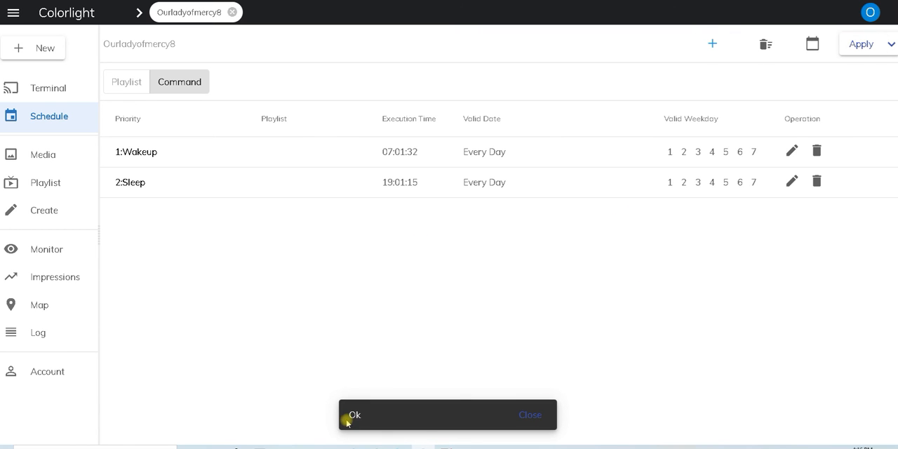
{"action": "left_click", "coordinate": [536, 418]}
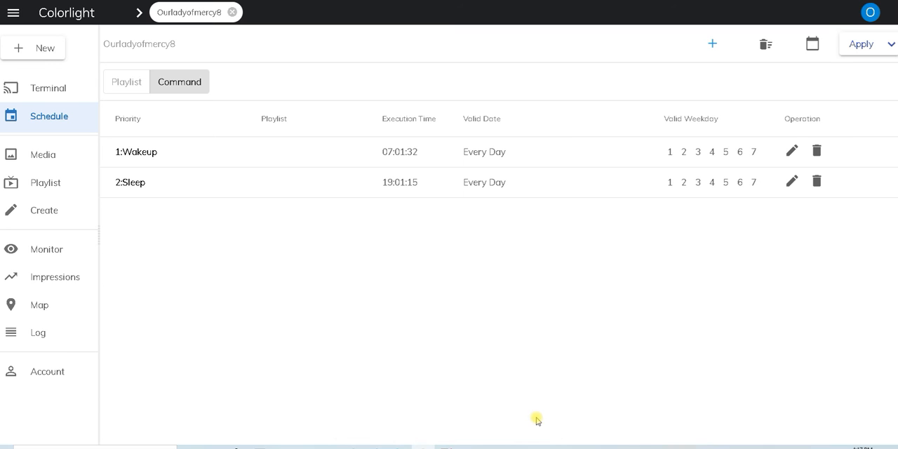
Check the terminal's current display and return to the group's command schedule.
{"action": "left_click", "coordinate": [44, 88]}
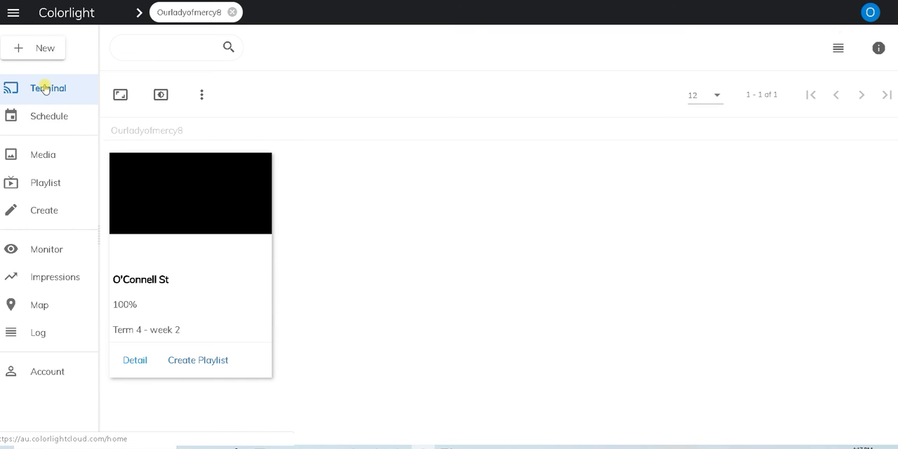
{"action": "left_click", "coordinate": [47, 118]}
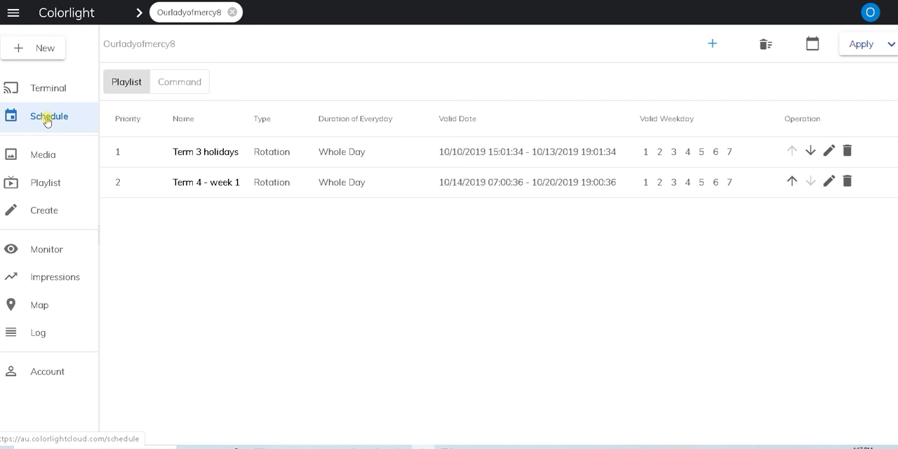
{"action": "left_click", "coordinate": [191, 83]}
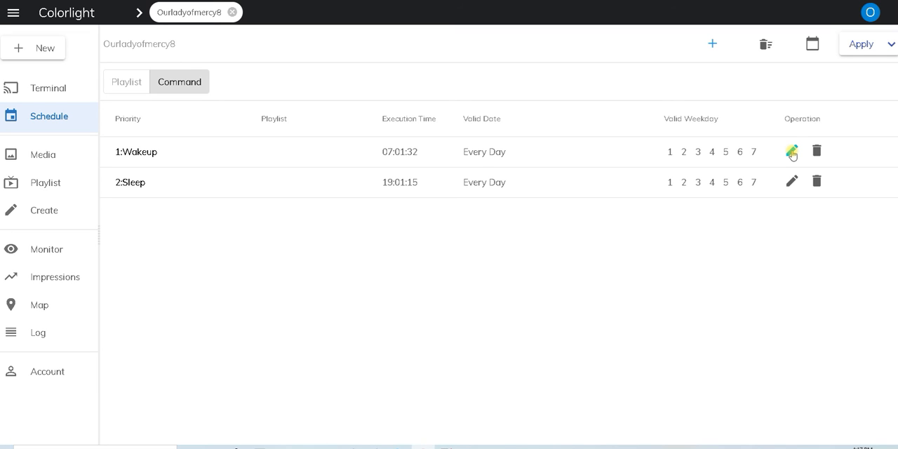
{"action": "left_click", "coordinate": [179, 85]}
Review the command types available for a new scheduled command, and close the dialog without adding one.
{"action": "left_click", "coordinate": [711, 45]}
{"action": "left_click", "coordinate": [358, 125]}
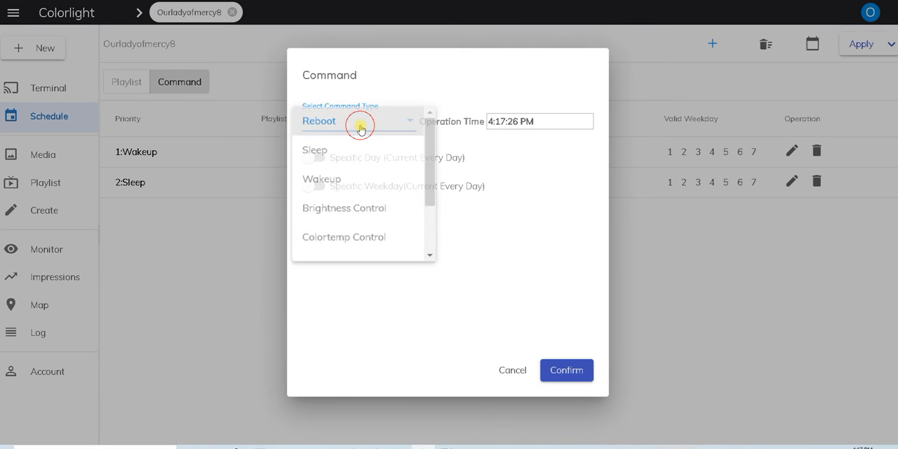
{"action": "scroll", "coordinate": [356, 176], "scroll_direction": "down", "scroll_amount": 2}
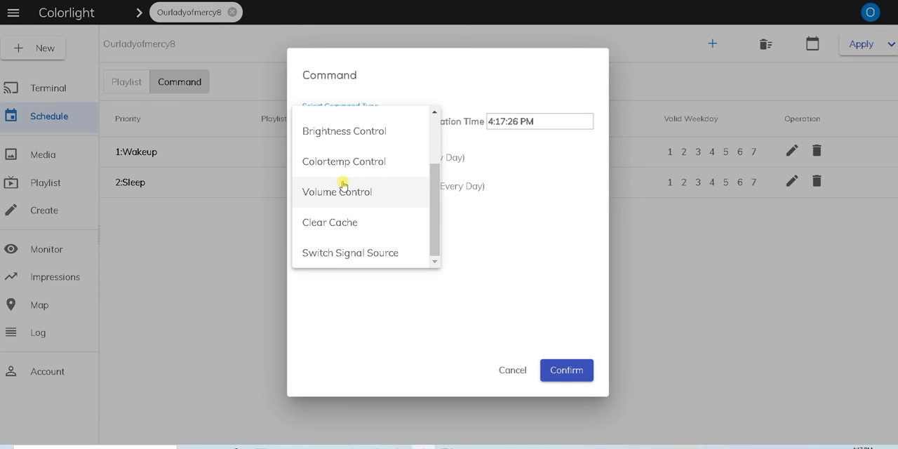
{"action": "scroll", "coordinate": [342, 185], "scroll_direction": "up", "scroll_amount": 3}
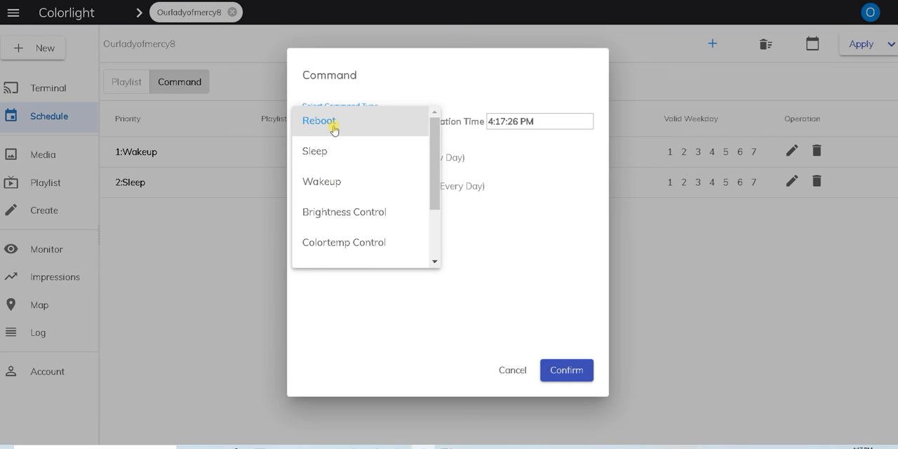
{"action": "left_click", "coordinate": [516, 374]}
{"action": "left_click", "coordinate": [514, 372]}
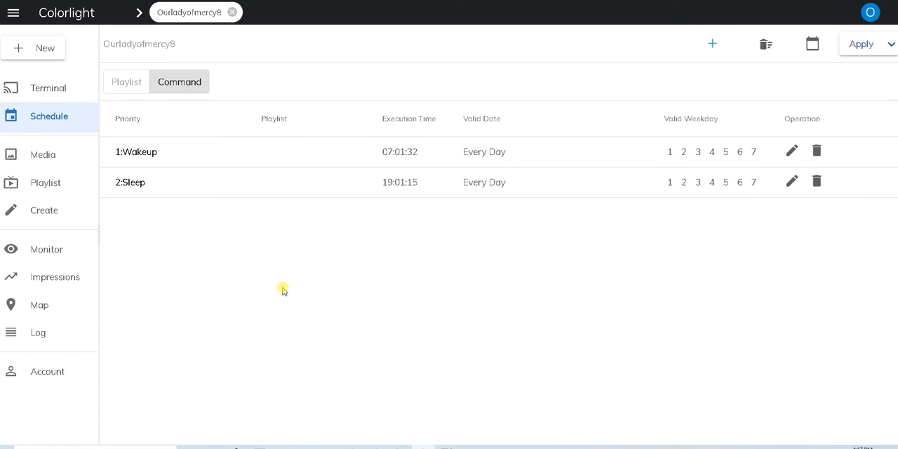
Start a new entry in the playlist schedule and select the Term 4 - week 2 playlist created on 2019-12-20.
{"action": "left_click", "coordinate": [43, 97]}
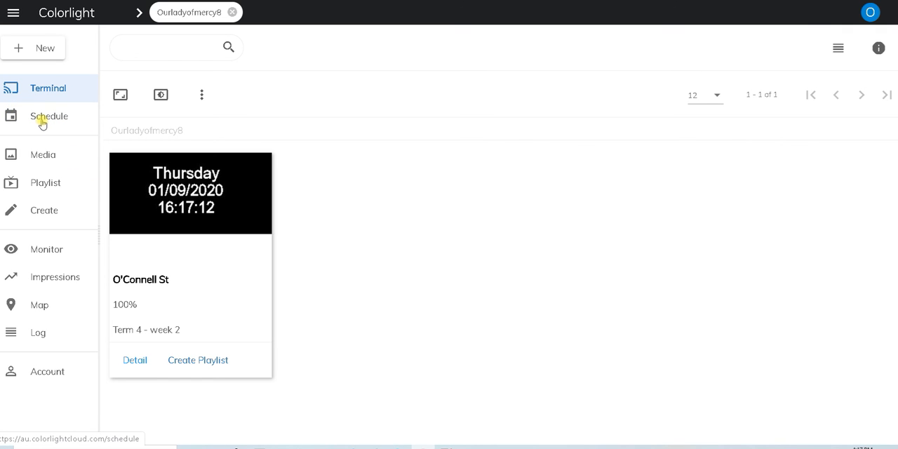
{"action": "left_click", "coordinate": [42, 123]}
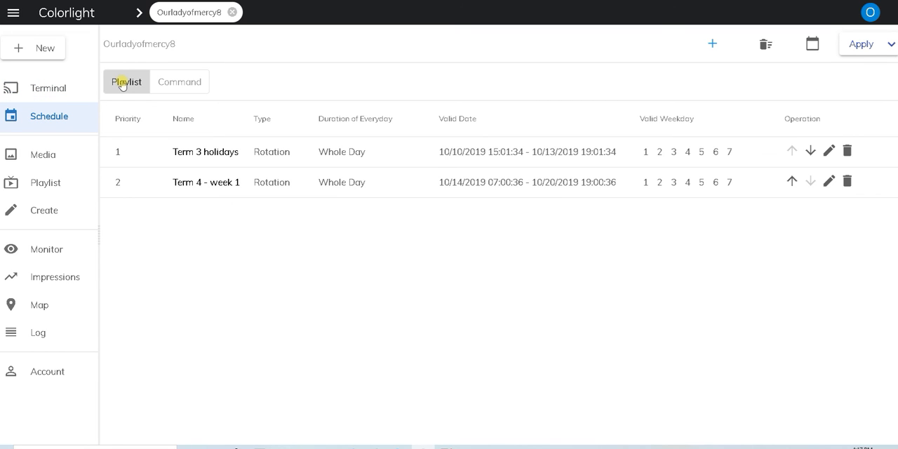
{"action": "left_click", "coordinate": [711, 45]}
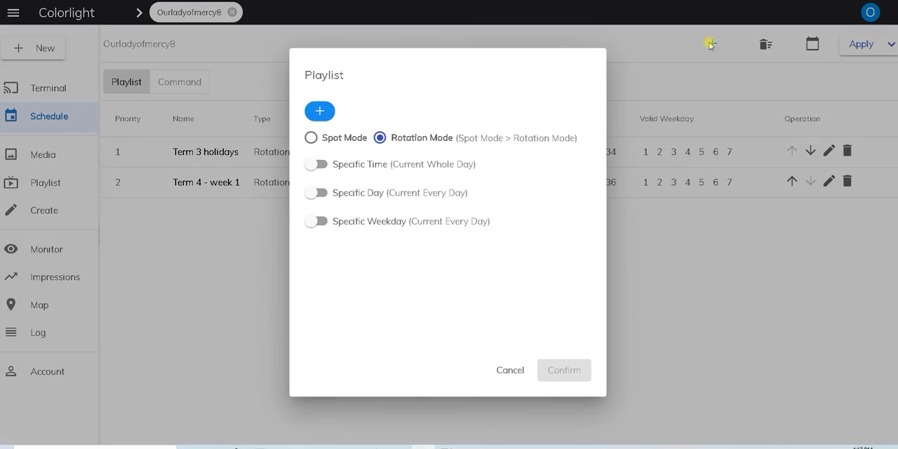
{"action": "left_click", "coordinate": [318, 114]}
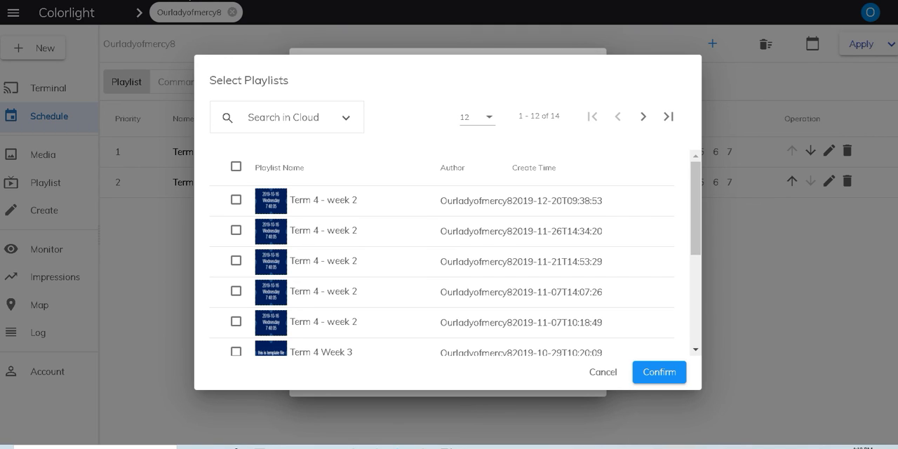
{"action": "scroll", "coordinate": [336, 257], "scroll_direction": "down", "scroll_amount": 5}
{"action": "scroll", "coordinate": [335, 257], "scroll_direction": "up", "scroll_amount": 5}
{"action": "scroll", "coordinate": [339, 240], "scroll_direction": "down", "scroll_amount": 5}
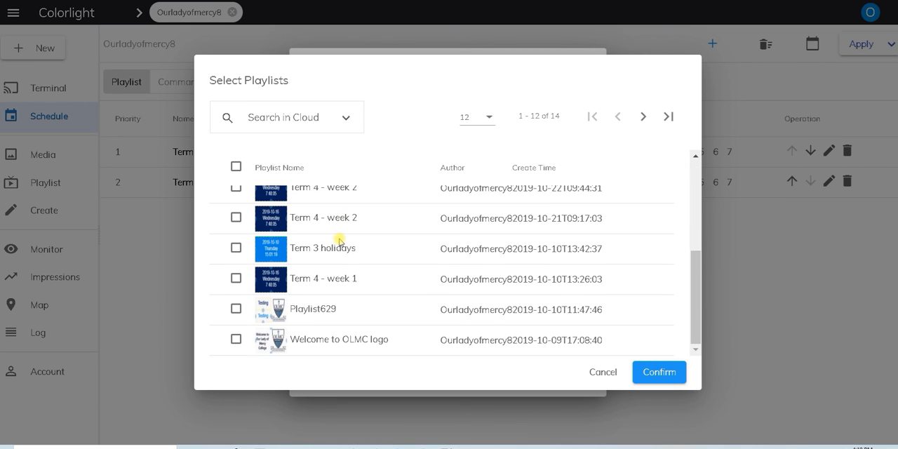
{"action": "scroll", "coordinate": [339, 240], "scroll_direction": "up", "scroll_amount": 5}
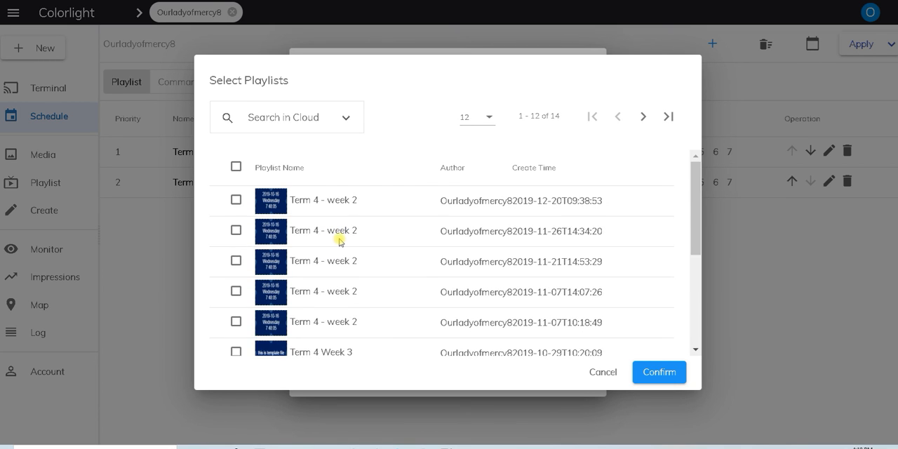
{"action": "left_click", "coordinate": [236, 200]}
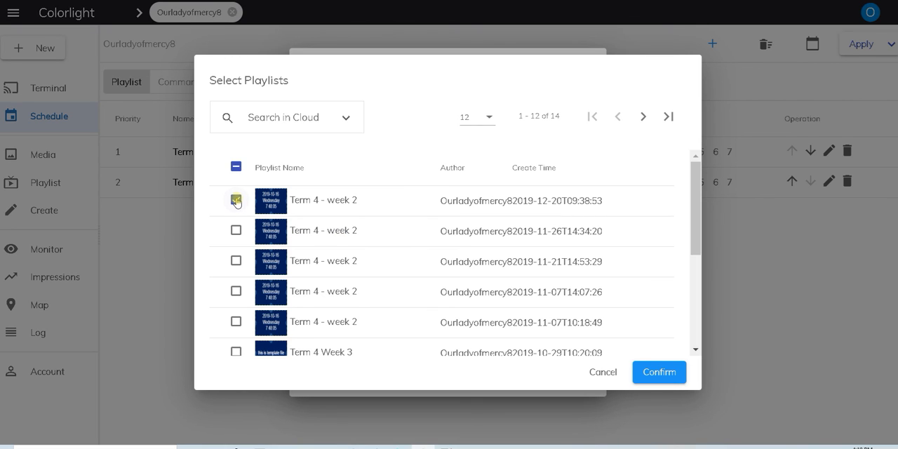
{"action": "left_click", "coordinate": [663, 372]}
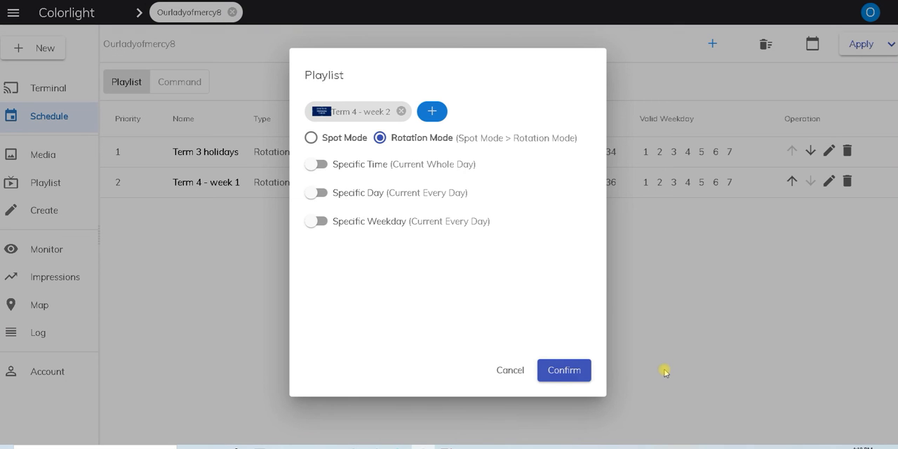
Enable Specific Time and Specific Day for the new Term 4 - week 2 schedule entry.
{"action": "left_click", "coordinate": [314, 165]}
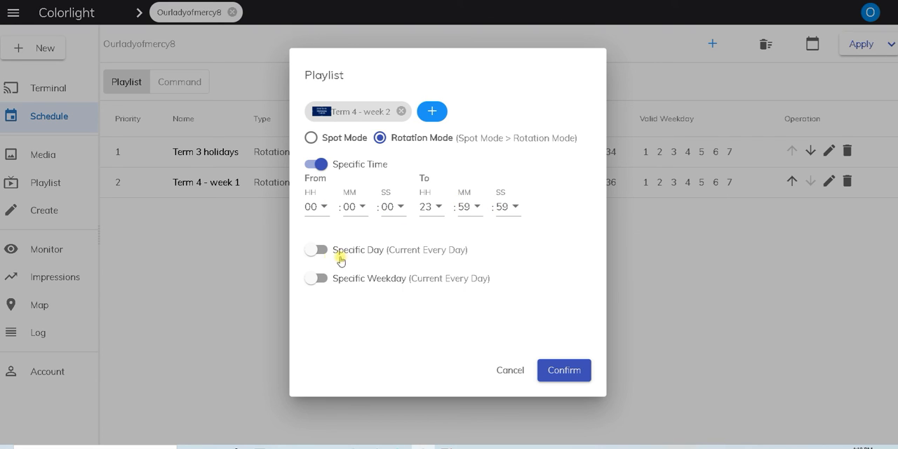
{"action": "left_click", "coordinate": [317, 250]}
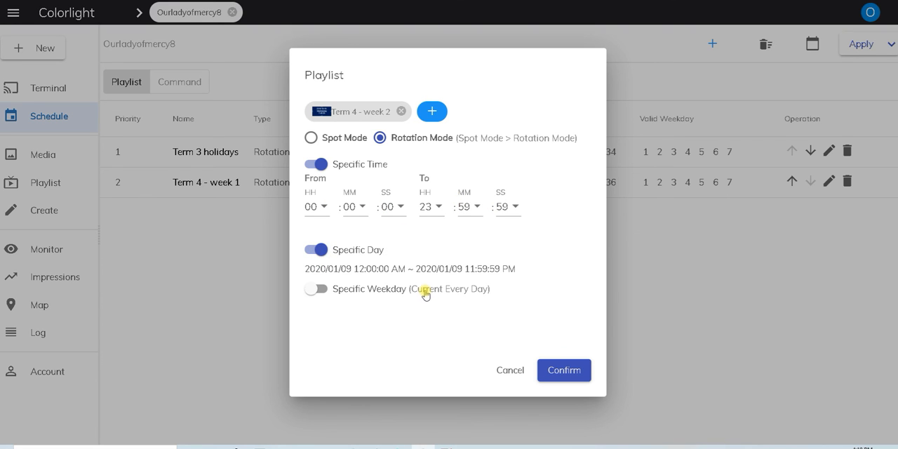